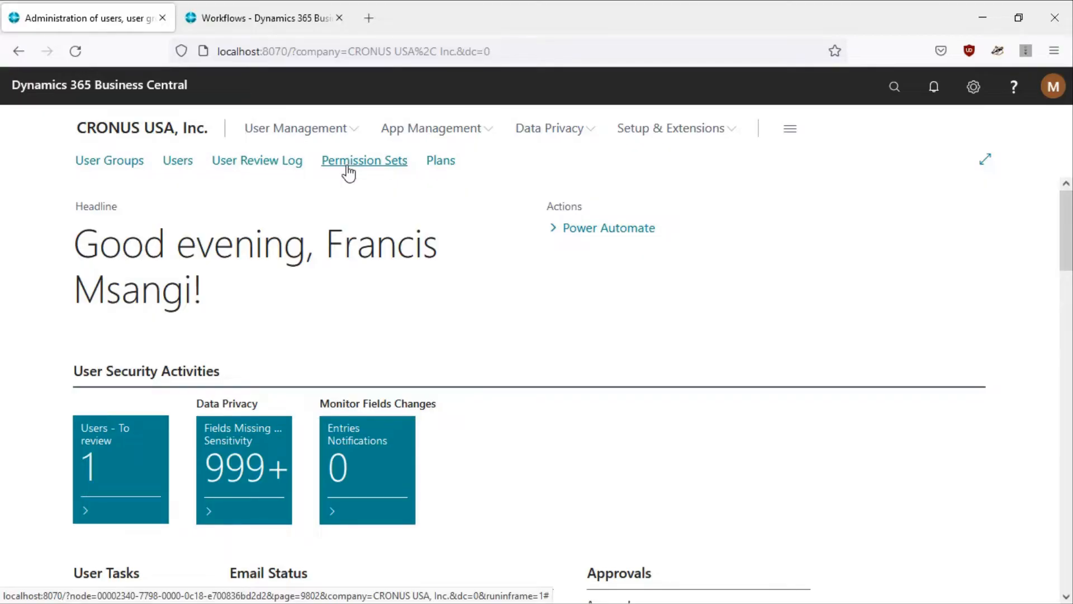
- Open the list of permission sets and examine its Type and Extension Name columns
click(347, 167)
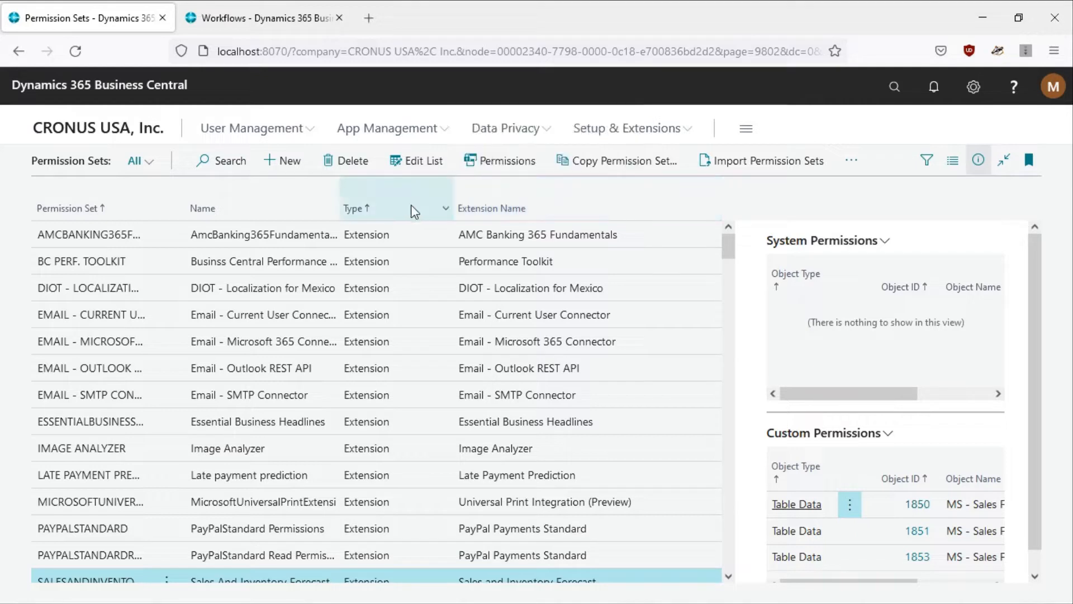
mouse_move(419, 197)
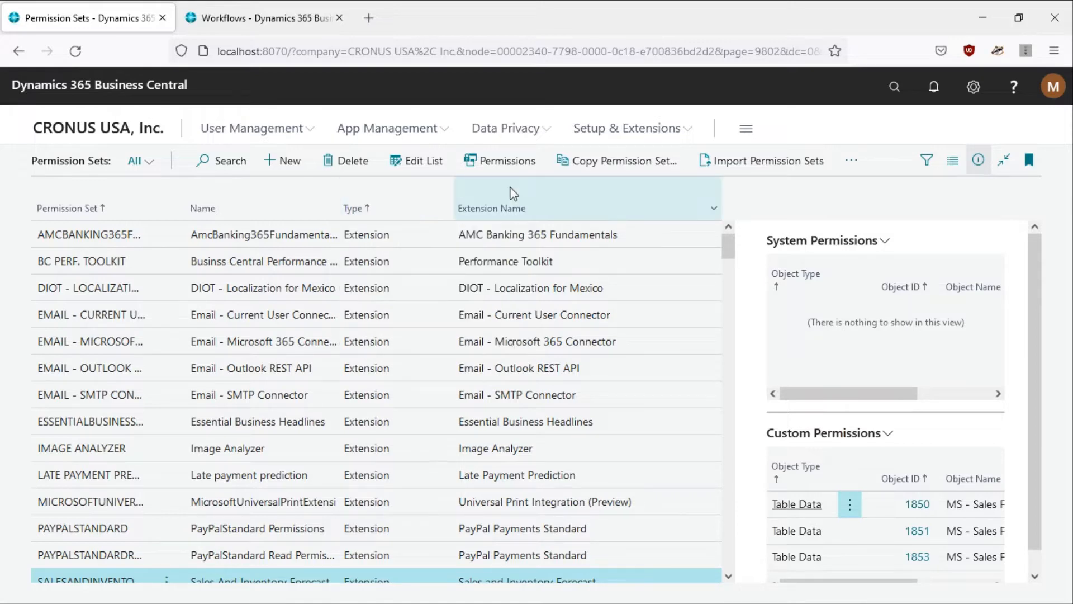
mouse_move(511, 192)
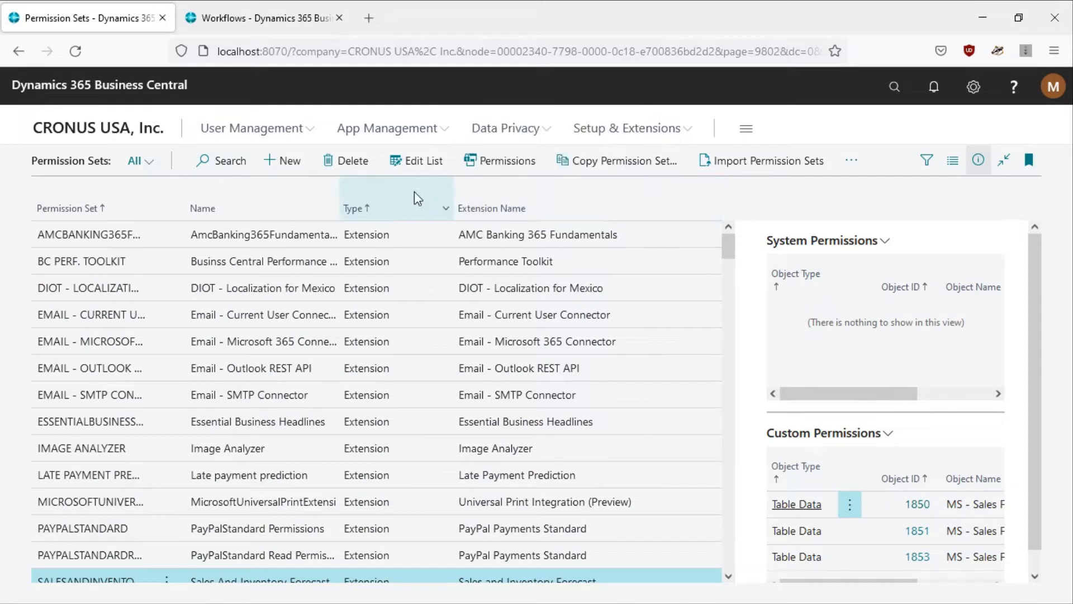
mouse_move(551, 189)
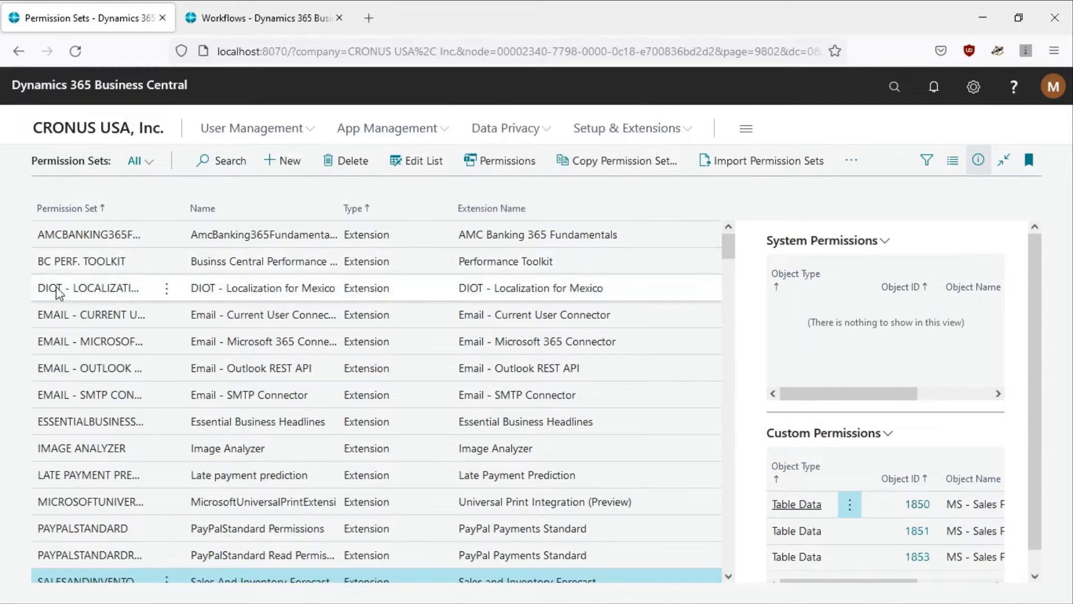
- Try to delete the BCPT Header line from the BC PERF. TOOLKIT permissions, revert the change and return to the permission sets
click(167, 260)
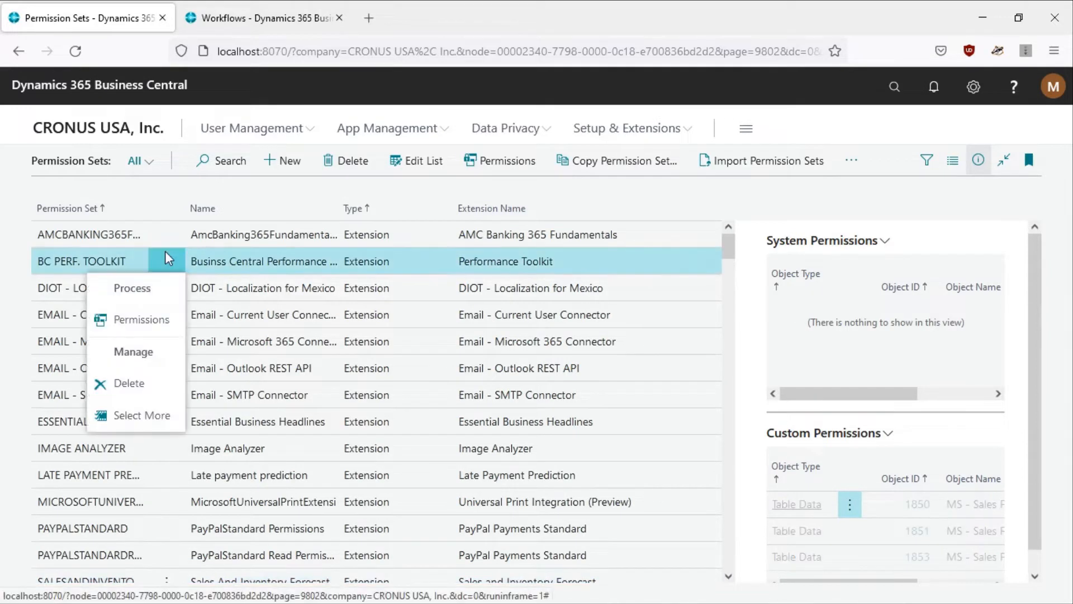
click(143, 319)
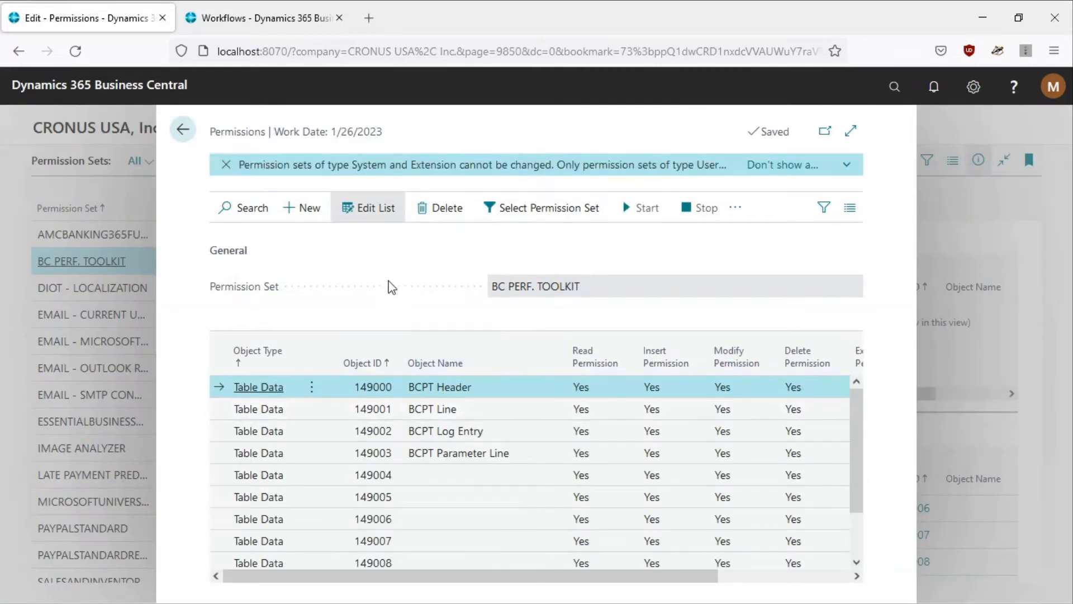
click(439, 211)
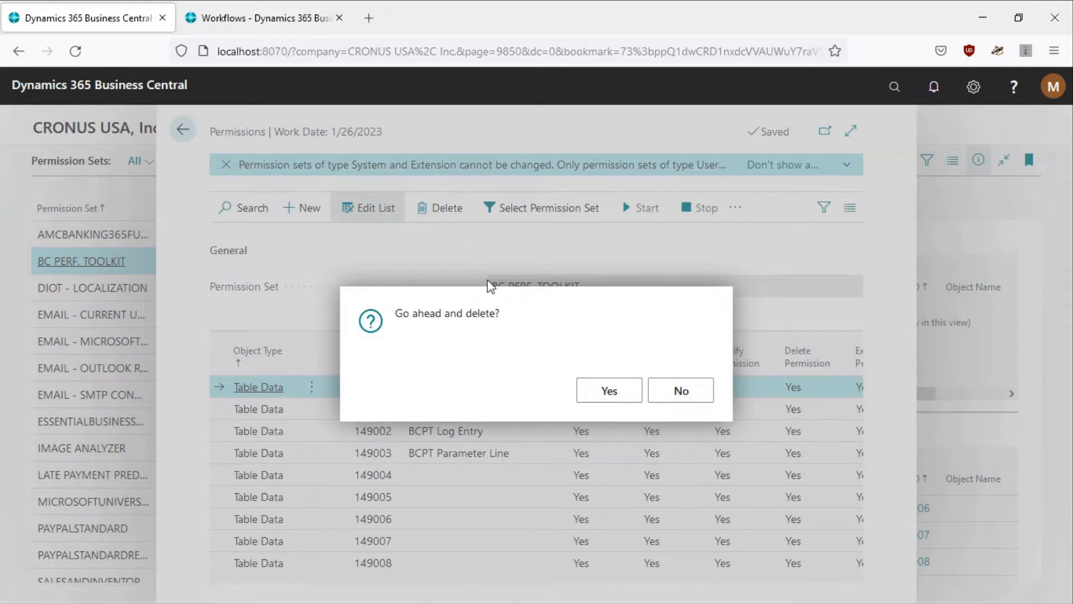
click(597, 391)
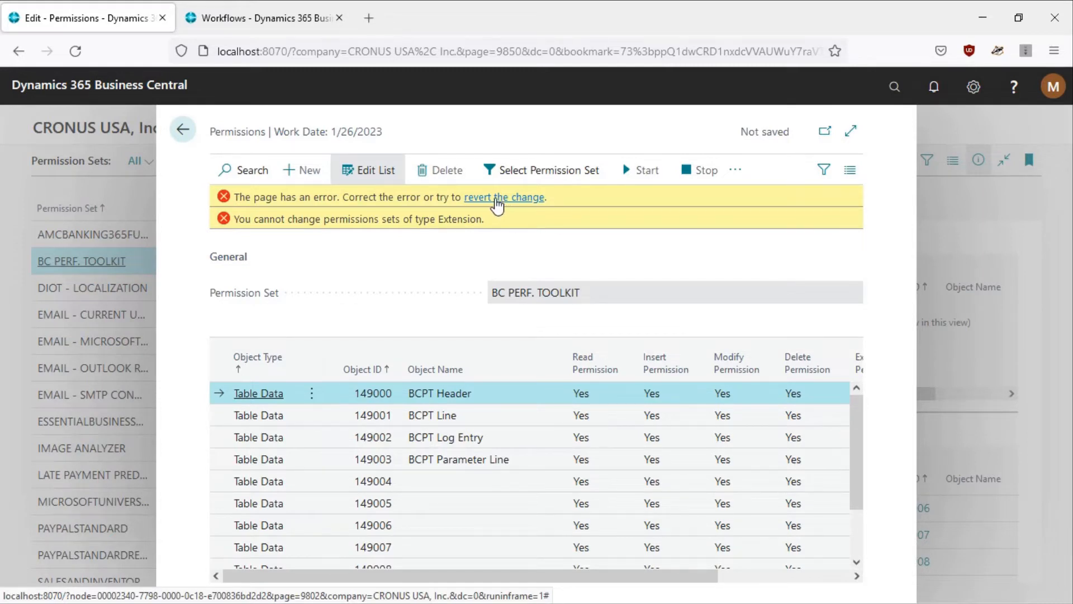
click(494, 200)
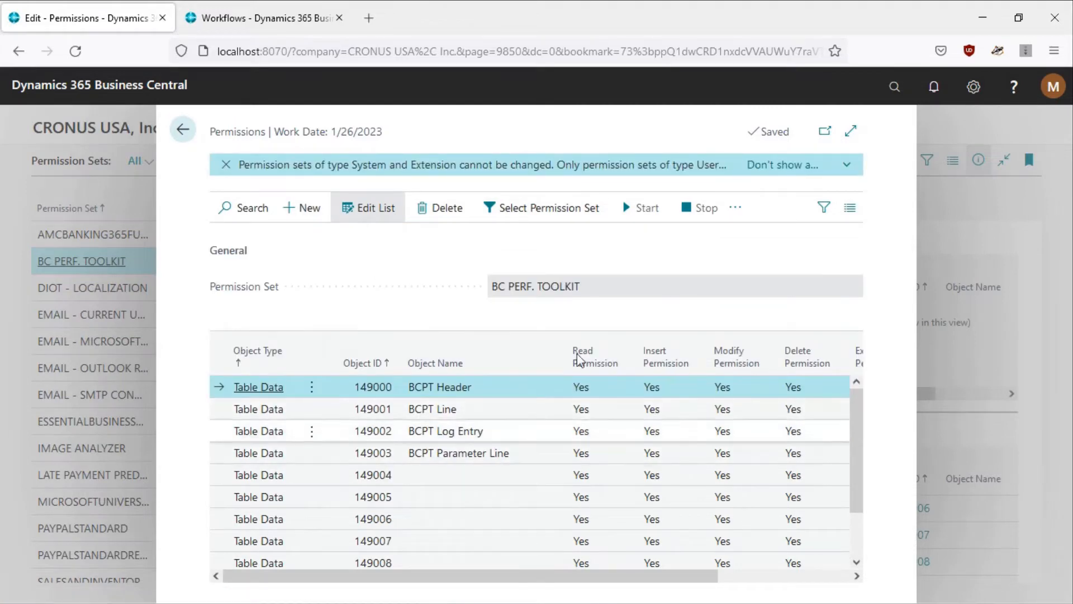
click(185, 128)
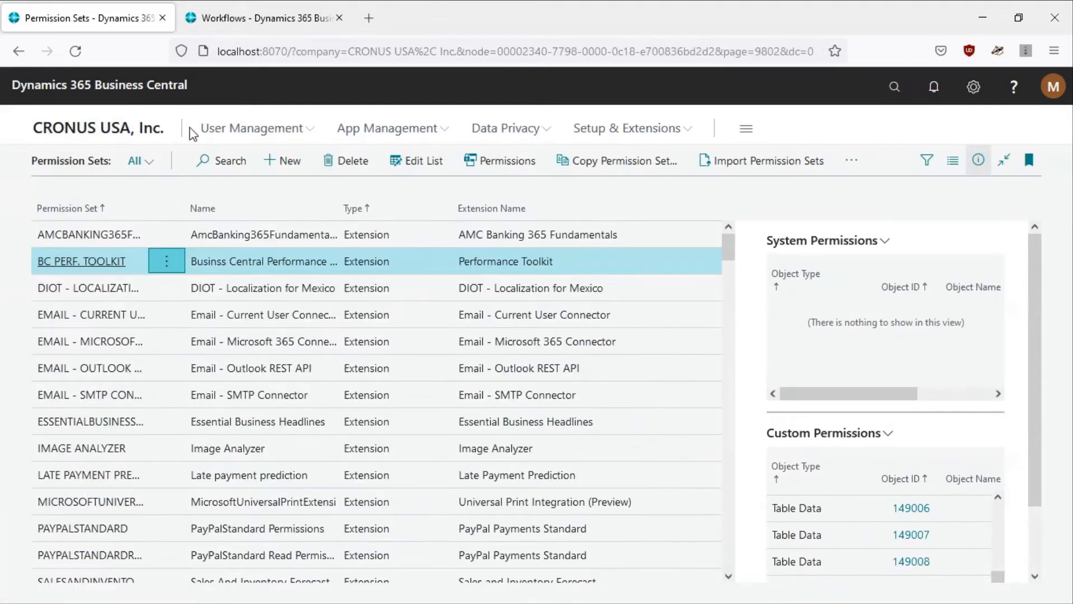
- Create a user-defined permission set TUTORIAL with the name "Today's Tutorial"
click(287, 167)
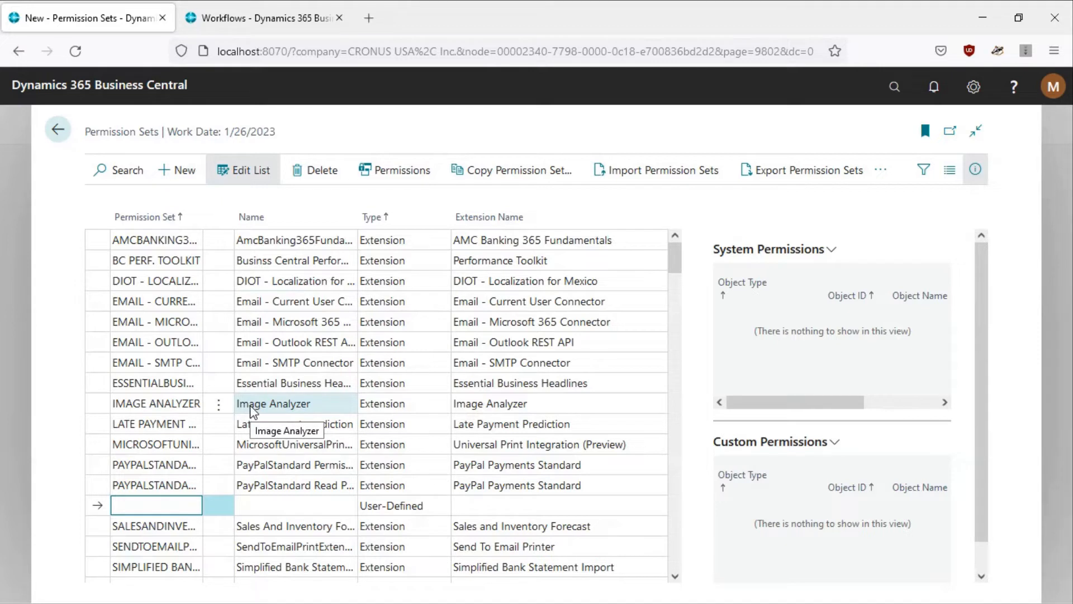
text(tutorial)
key(Tab)
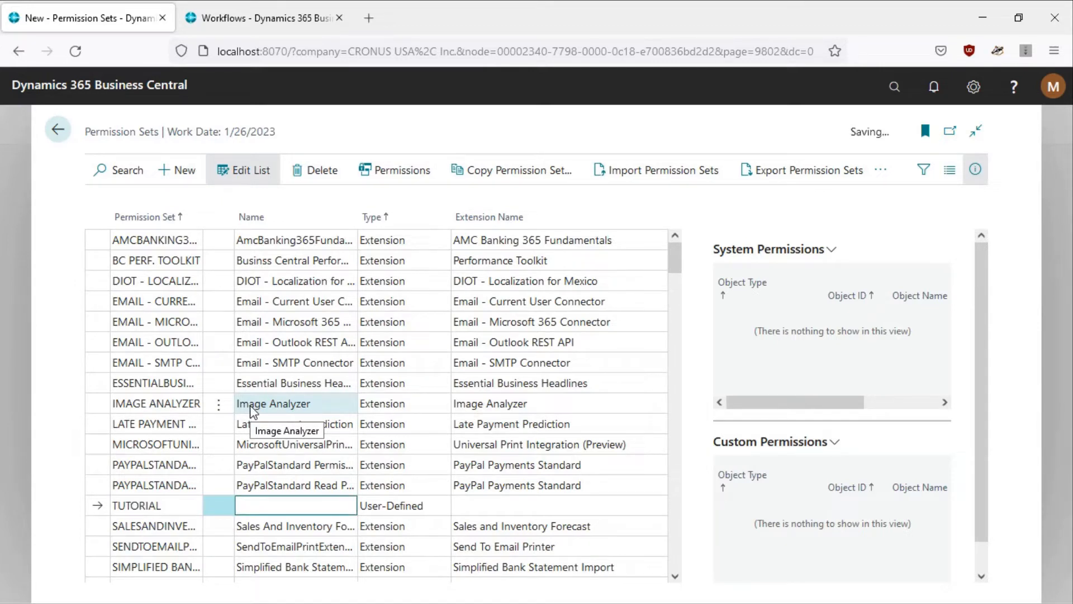
text(Today's Tutorial)
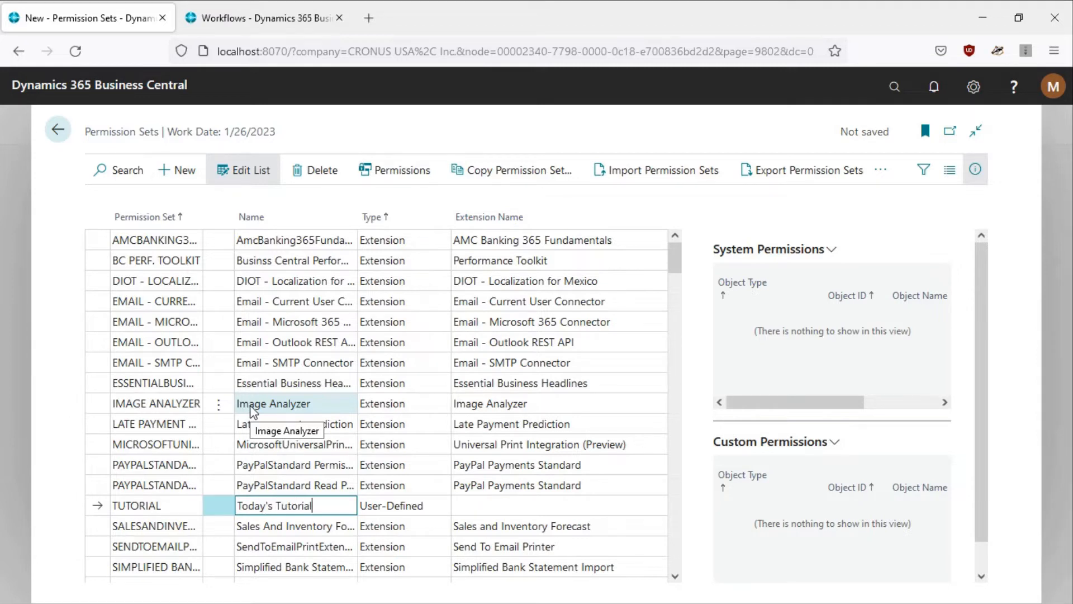
key(Down)
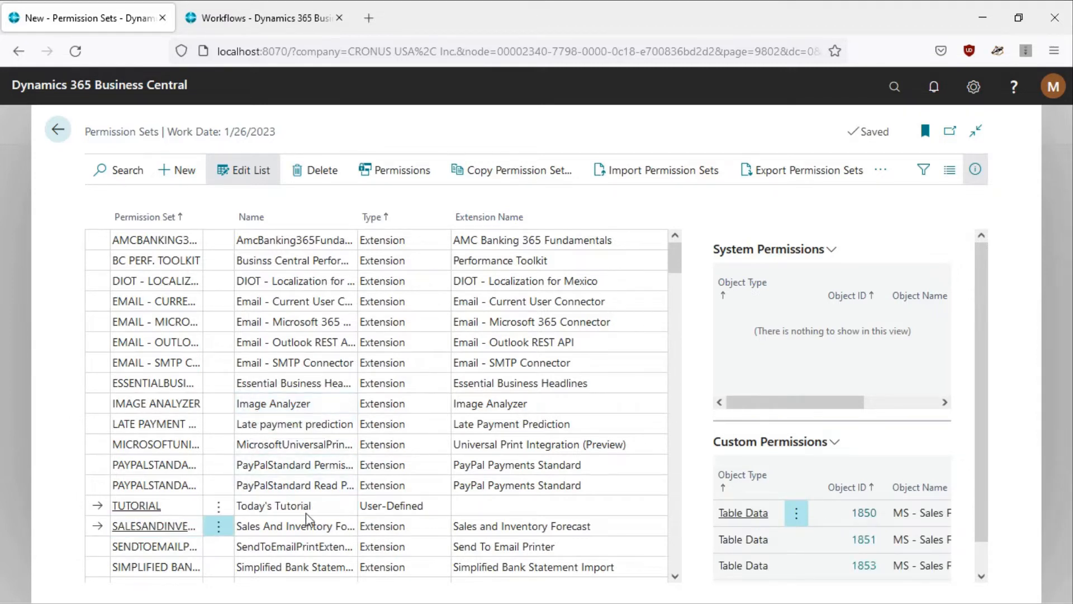
- Open the permissions of the new TUTORIAL permission set
click(307, 512)
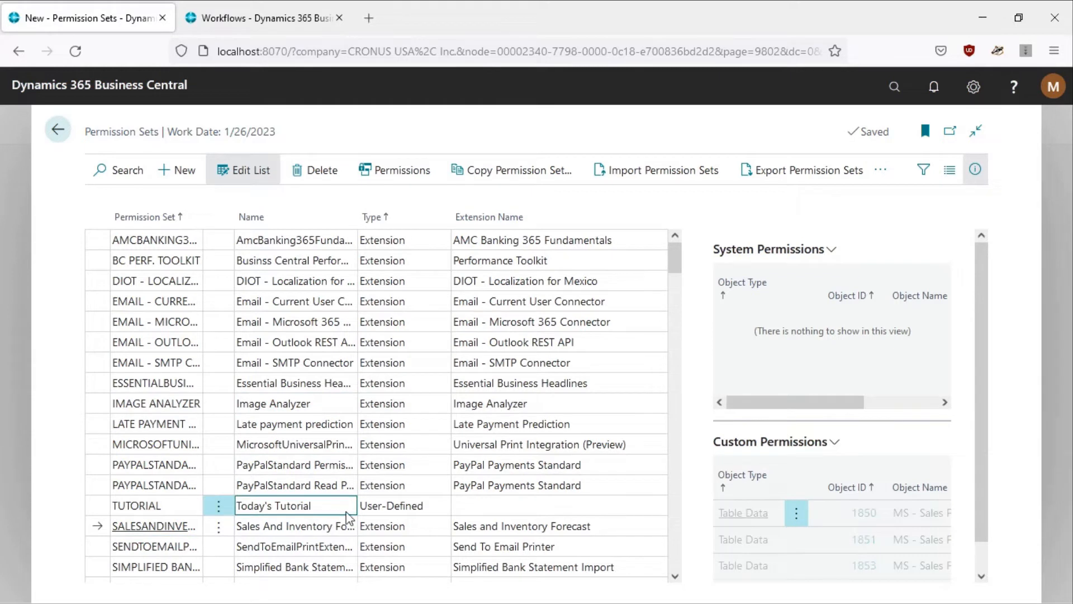
click(426, 503)
click(528, 510)
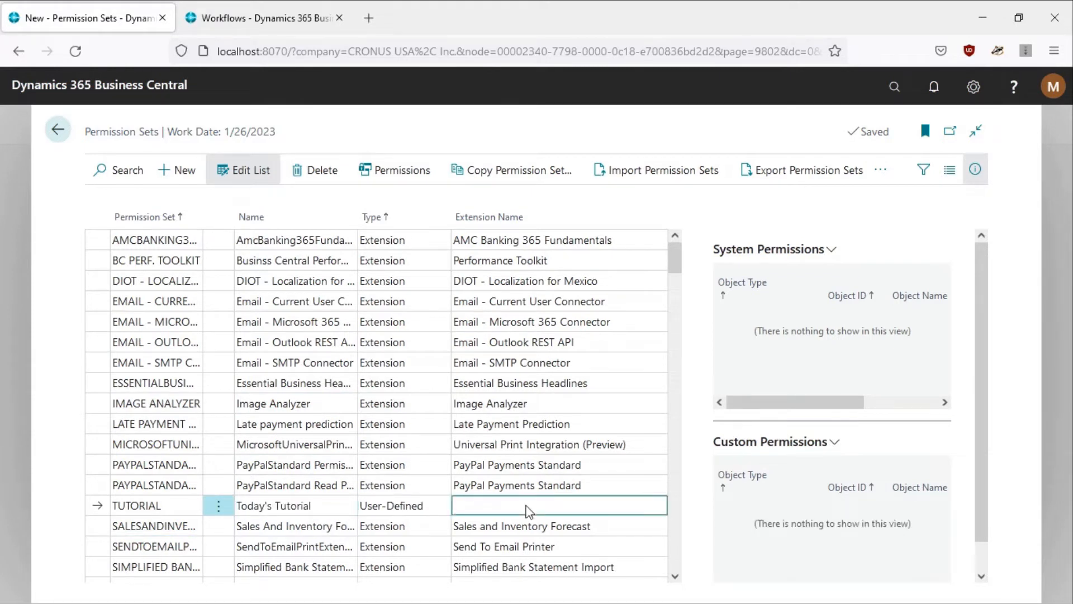
click(391, 176)
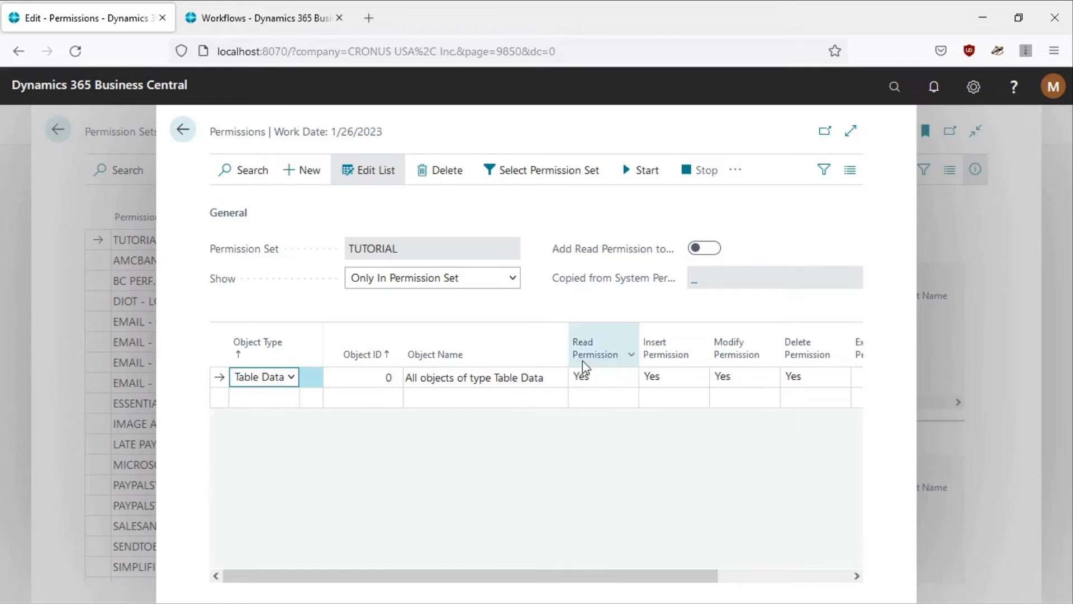
- Examine the read, insert, modify and delete permission options and the remaining columns of the Table Data line
mouse_move(584, 364)
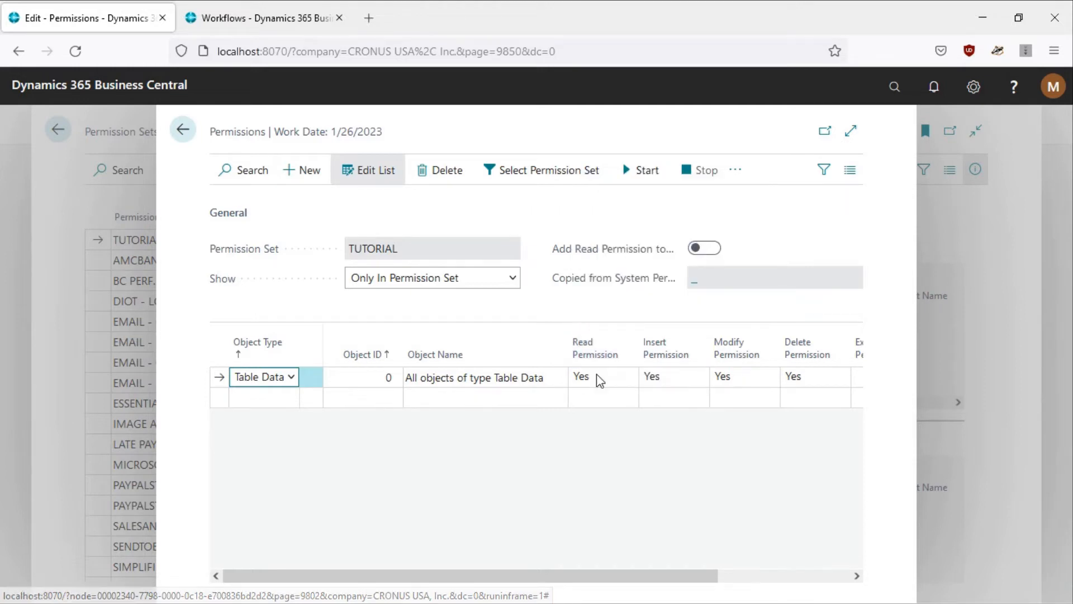
click(628, 378)
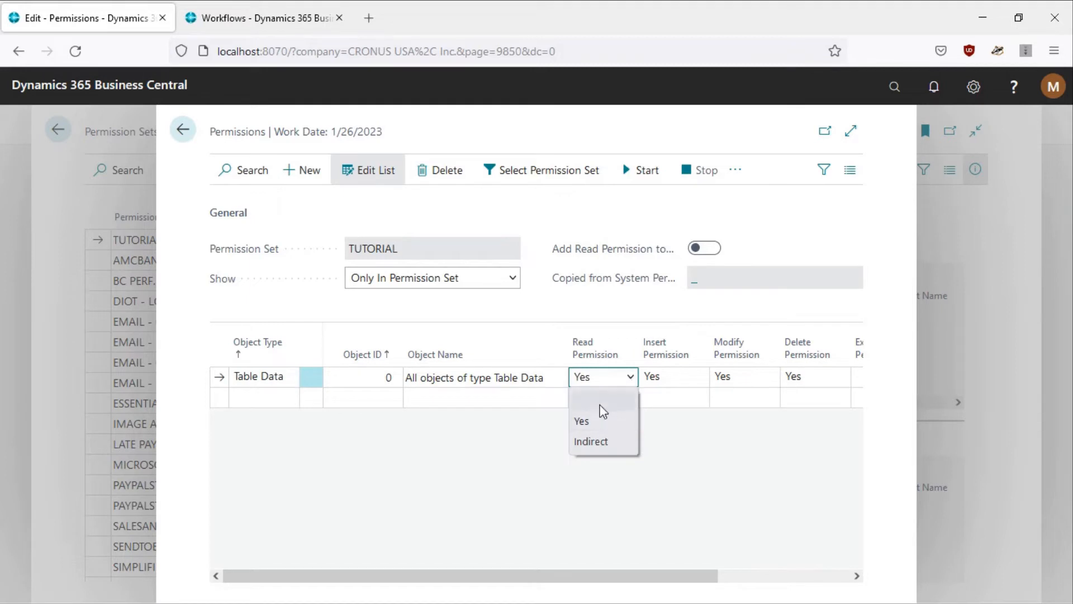
click(699, 377)
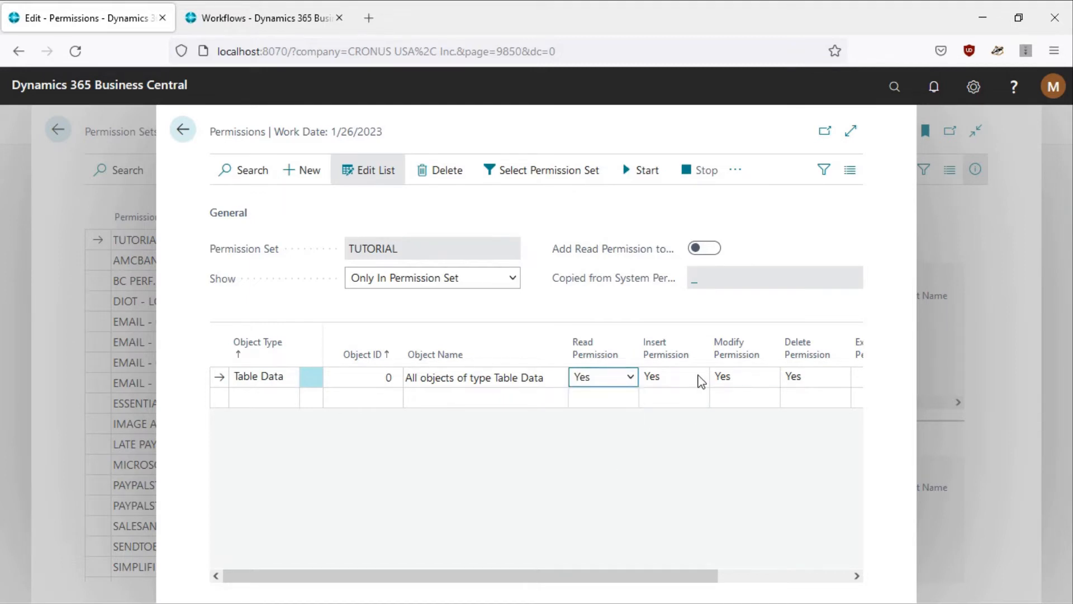
click(733, 373)
click(797, 380)
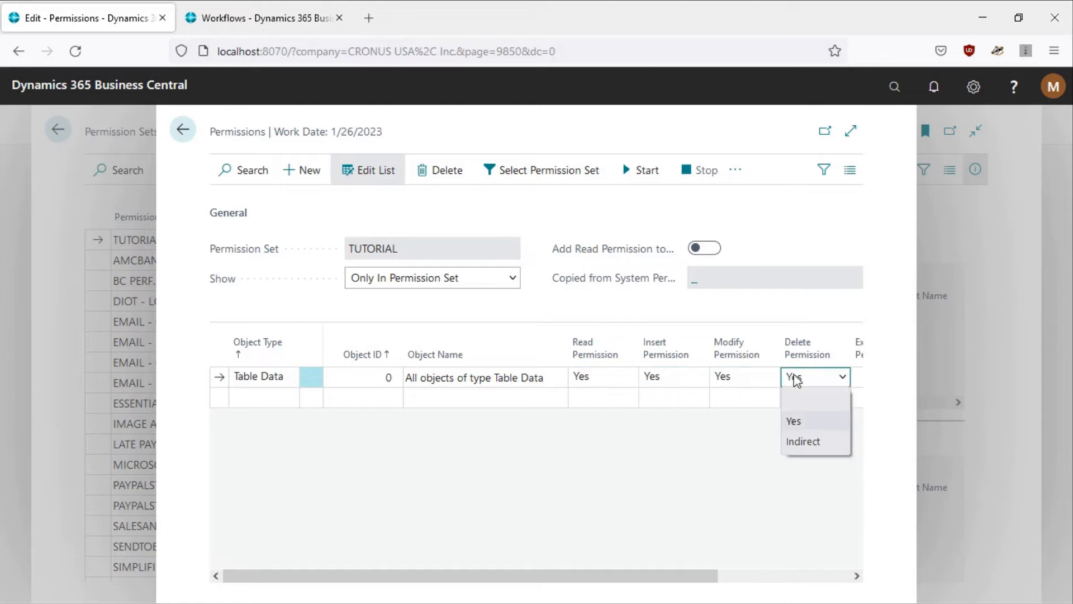
click(767, 580)
click(741, 575)
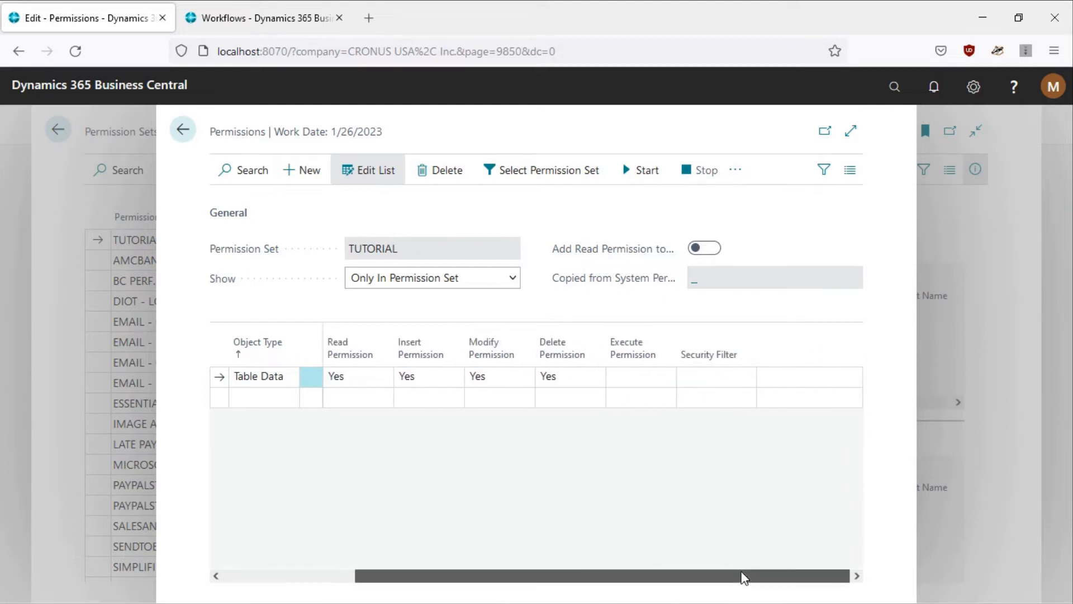
drag(741, 574, 465, 563)
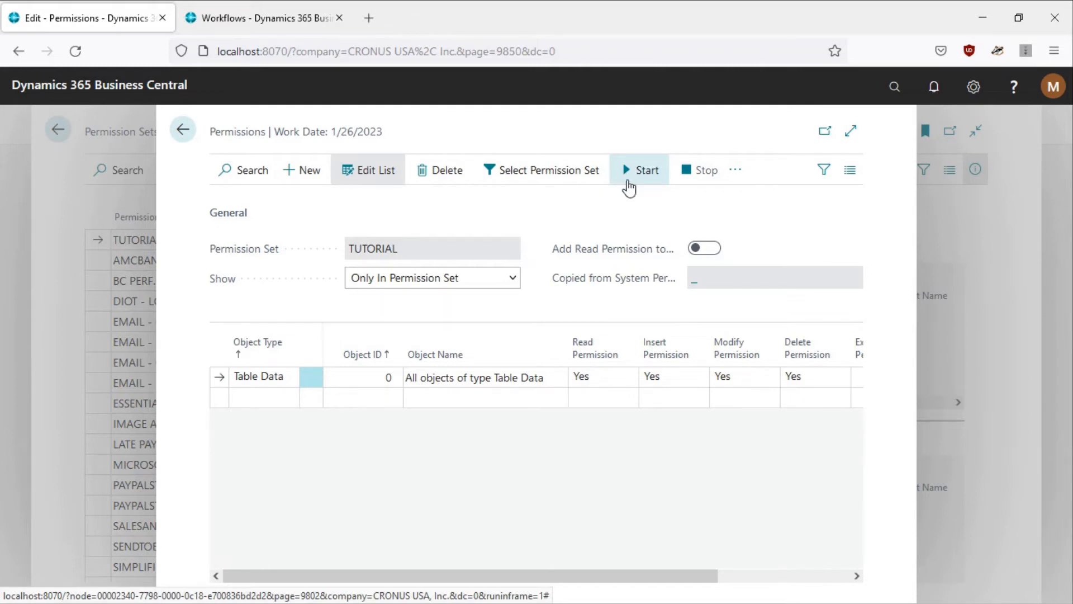
- Close the Workflows browser tab and start recording permissions for the TUTORIAL permission set
click(339, 17)
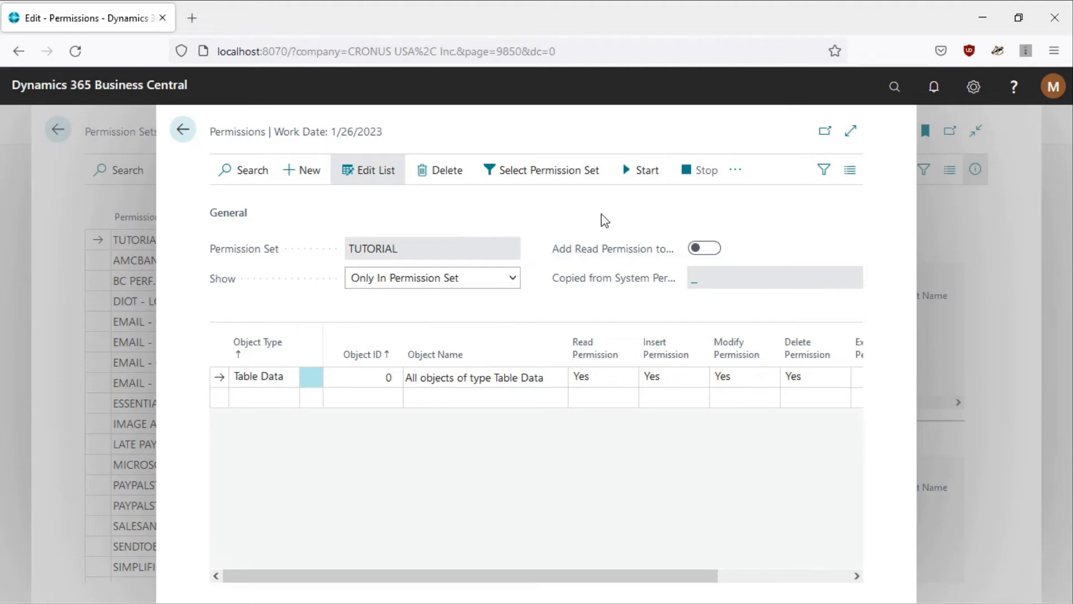
click(633, 187)
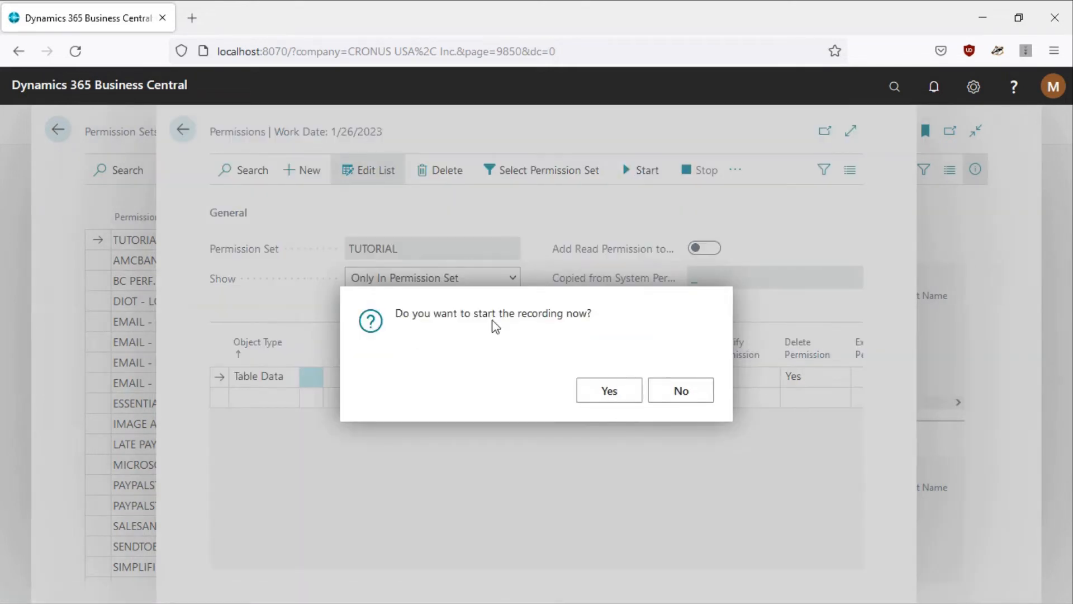
click(608, 390)
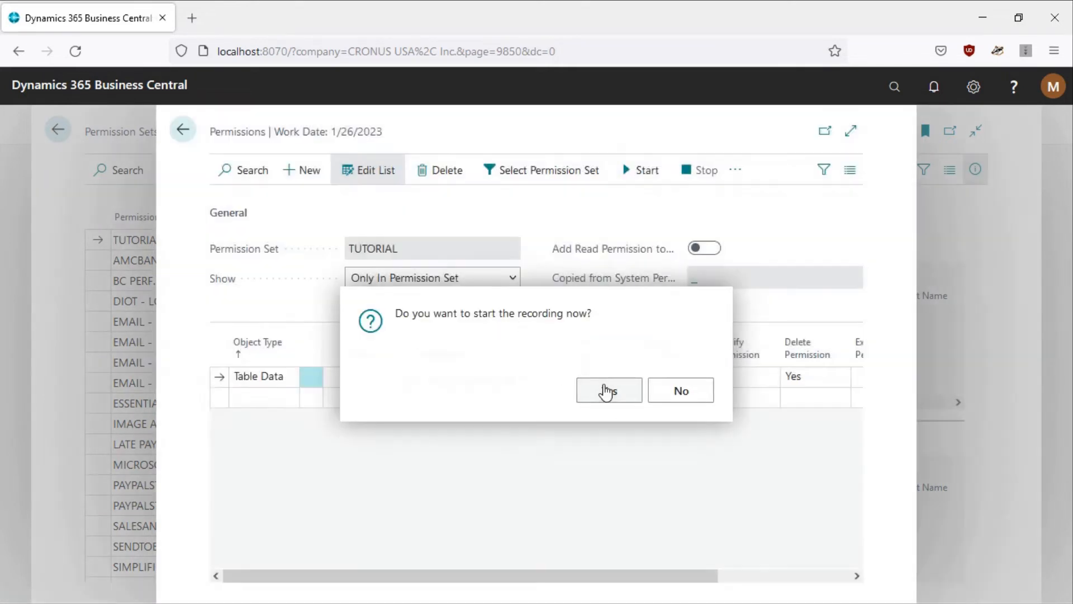
- Duplicate the permissions page in a second browser tab and open the Workflows list there
right_click(84, 19)
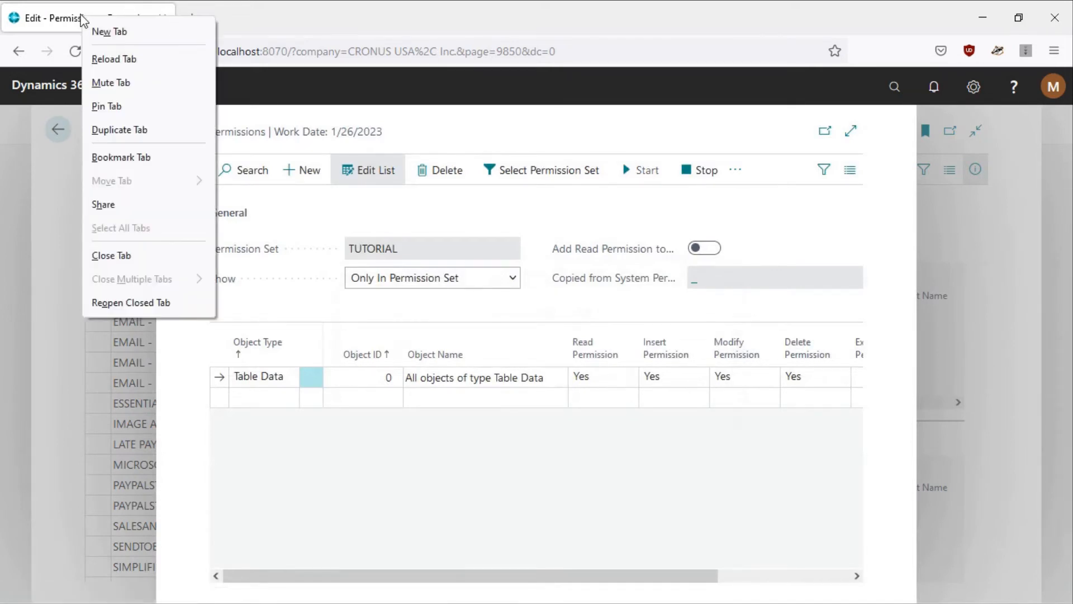
click(124, 129)
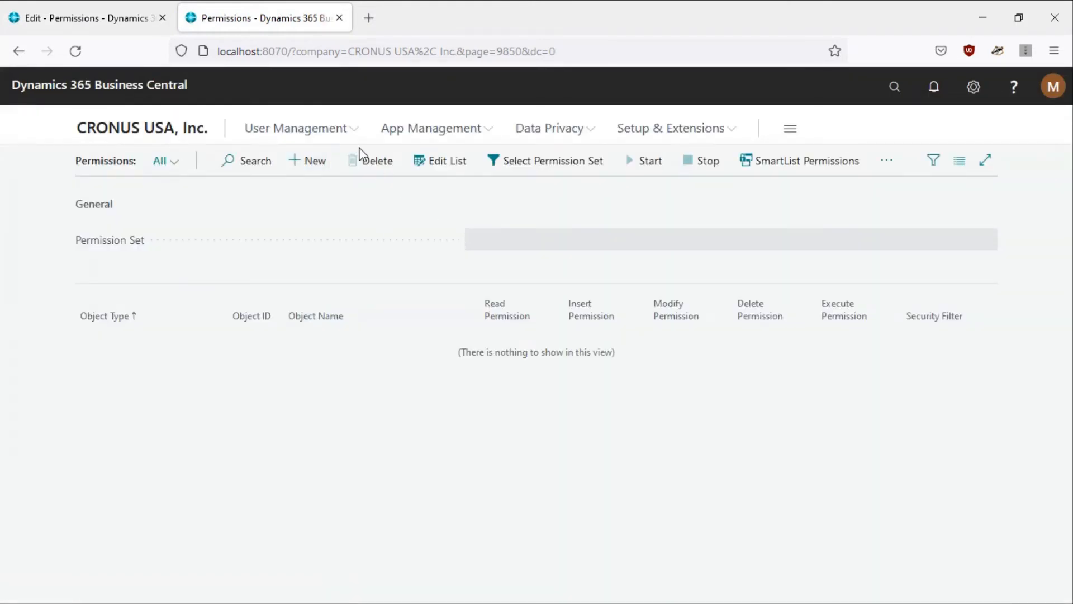
click(330, 137)
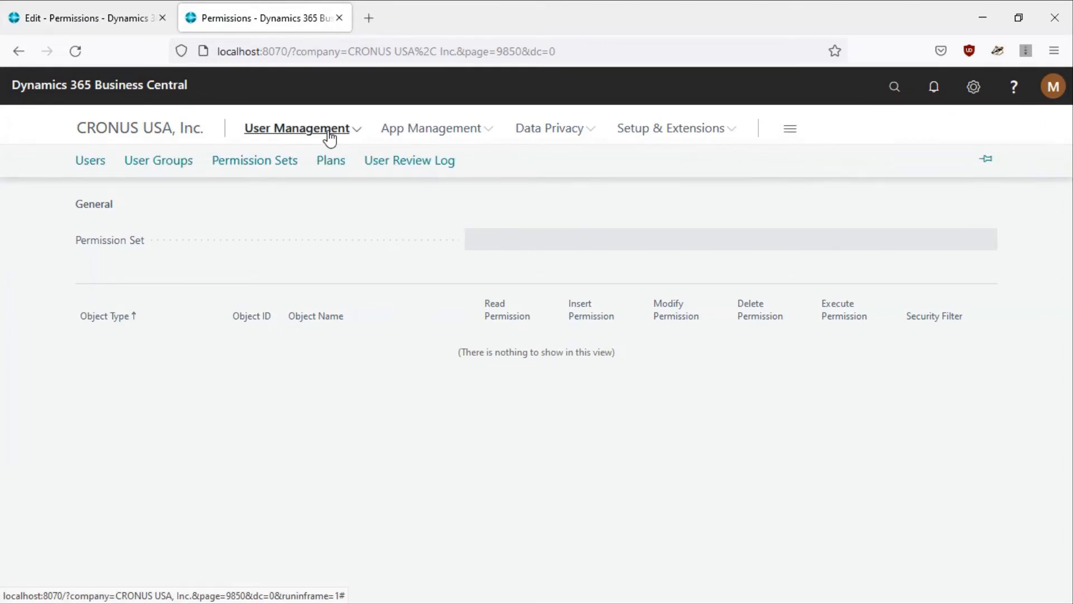
click(706, 137)
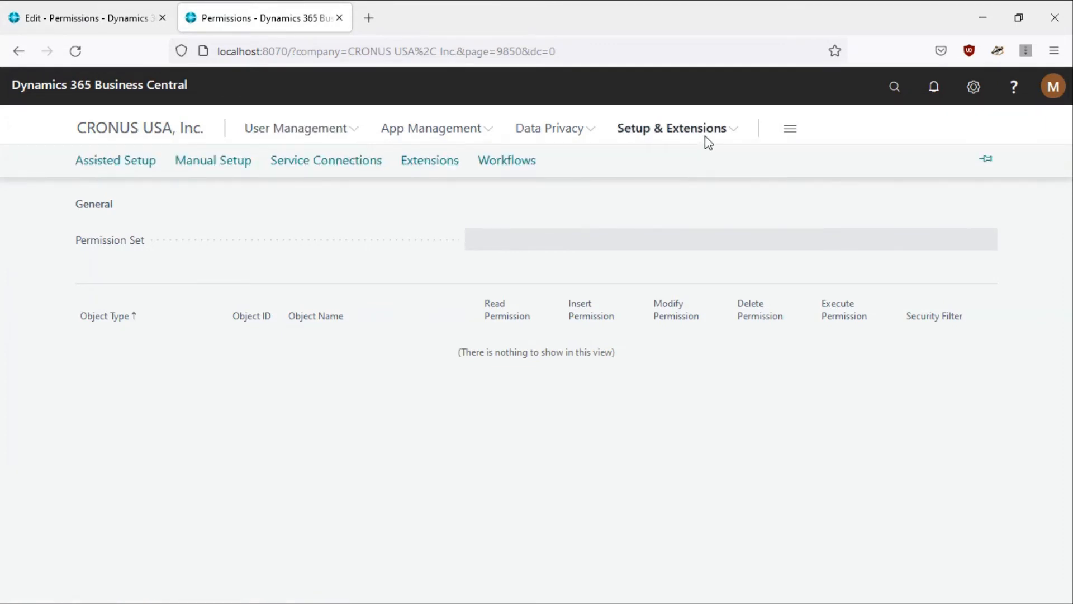
click(484, 167)
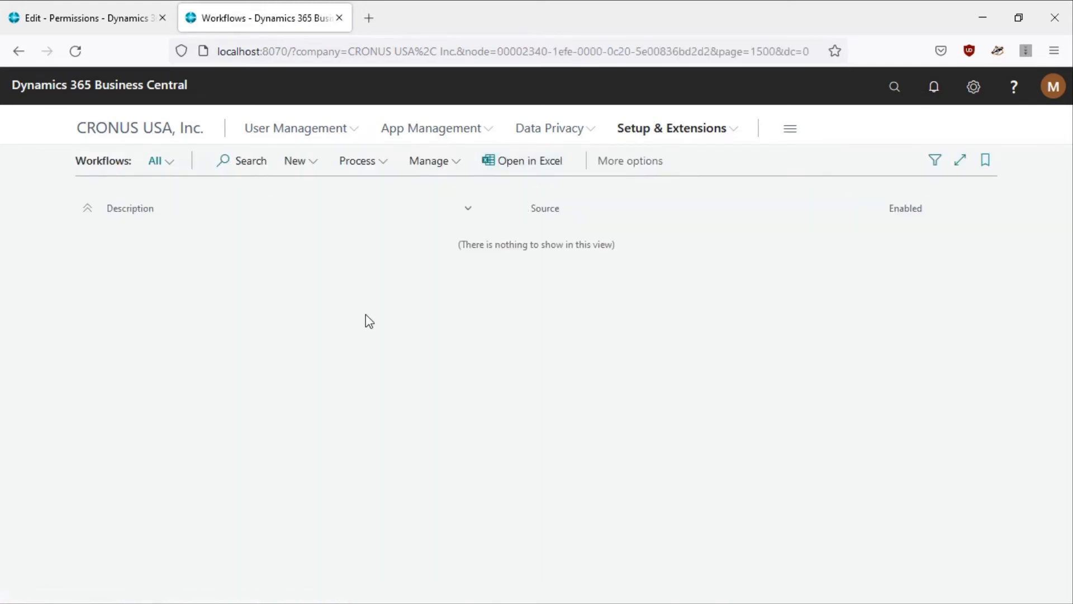
- Create a workflow from the General Journal Batch Approval Workflow template and review its workflow steps
click(292, 166)
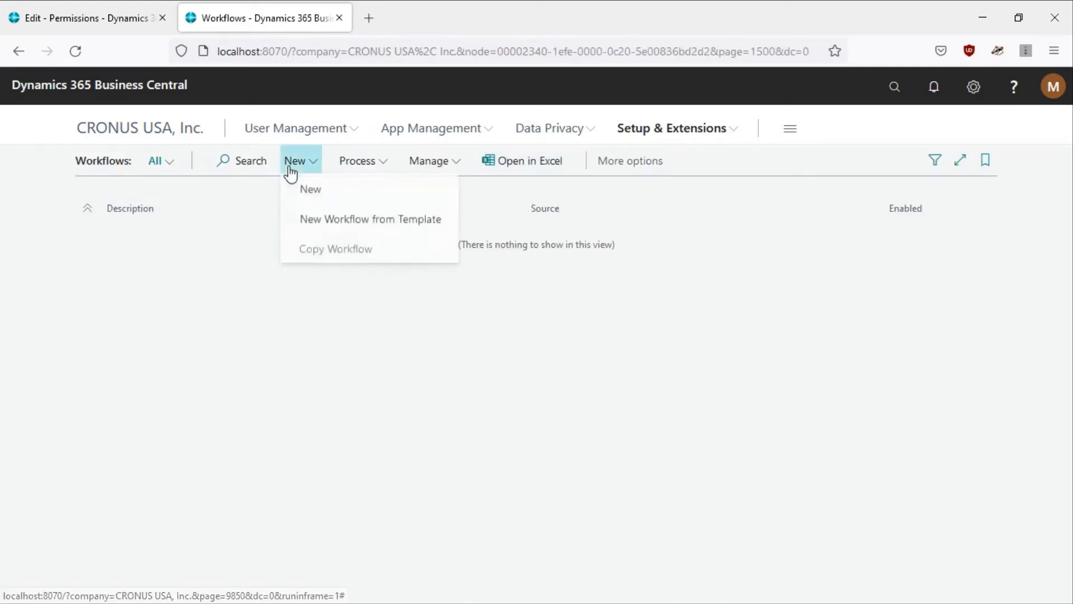
click(311, 220)
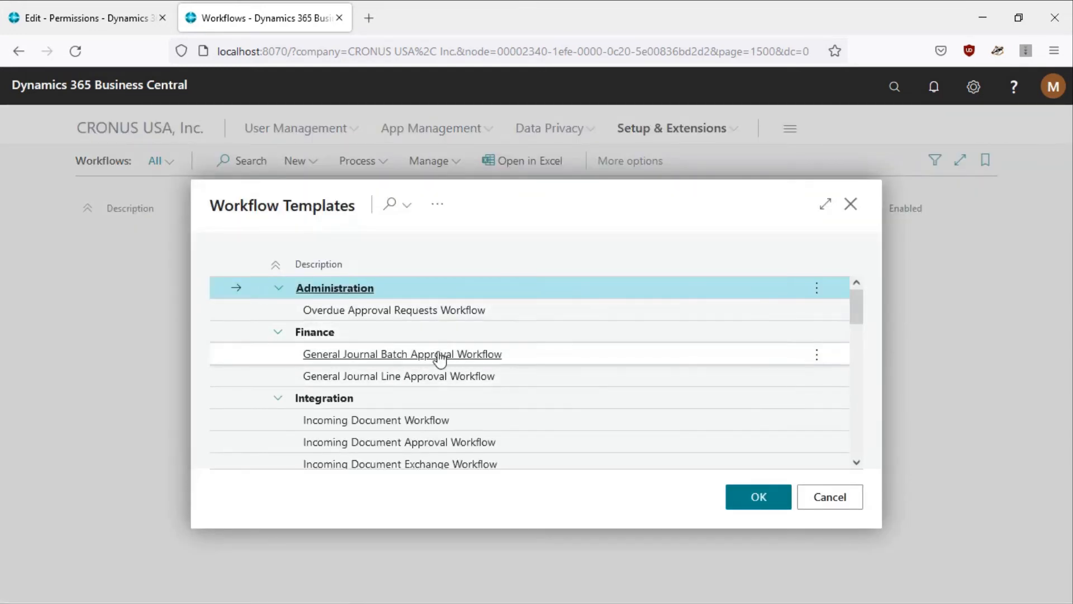
click(434, 357)
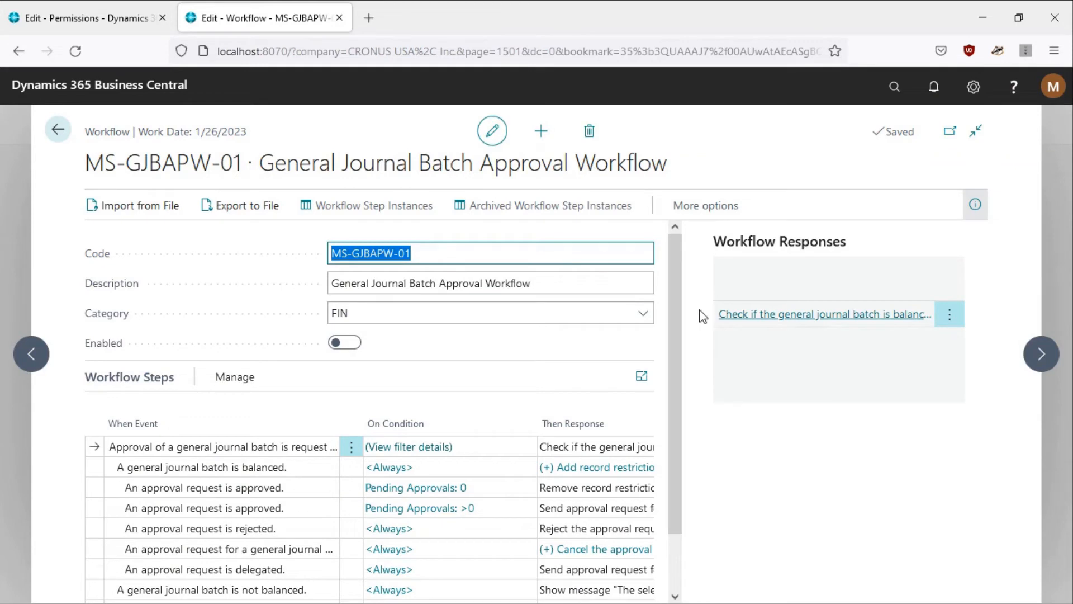
drag(681, 308, 672, 397)
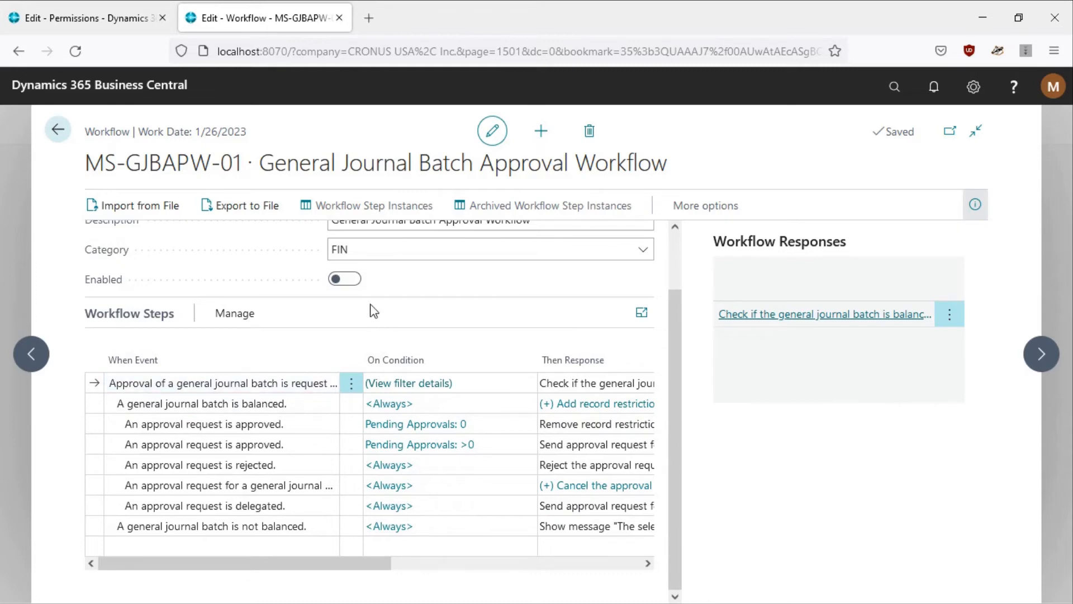
- Enable the General Journal Batch Approval Workflow and return to the Workflows list
click(352, 283)
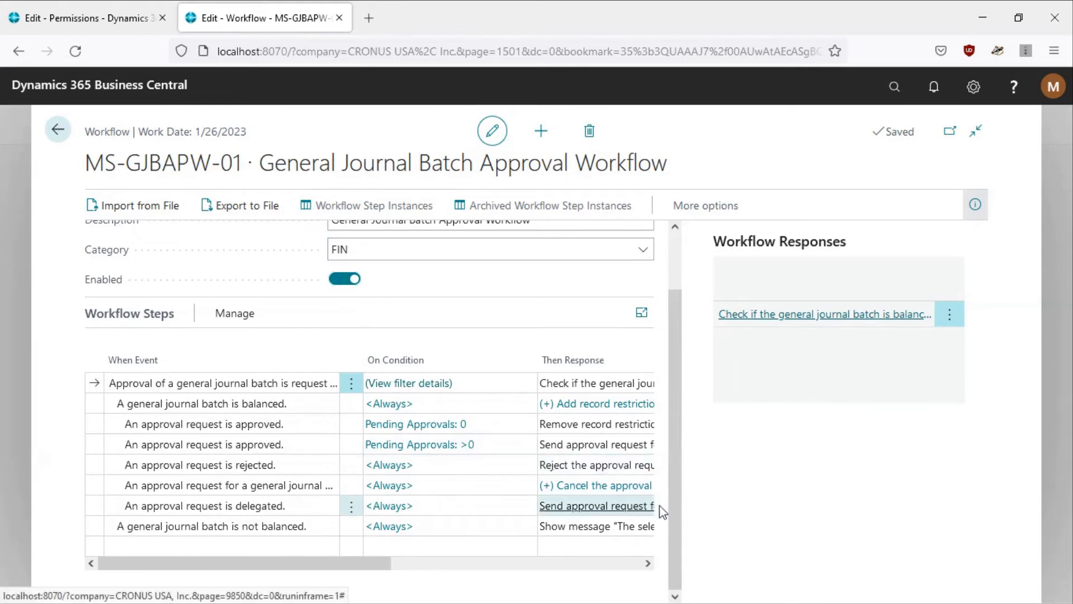
scroll(682, 285, up, 1)
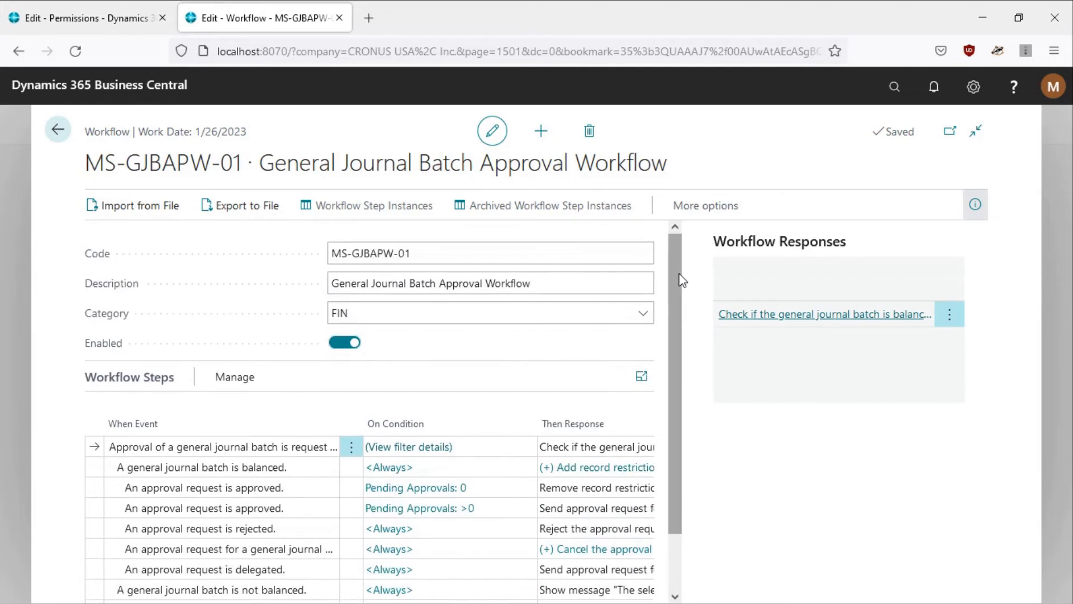
scroll(678, 300, down, 1)
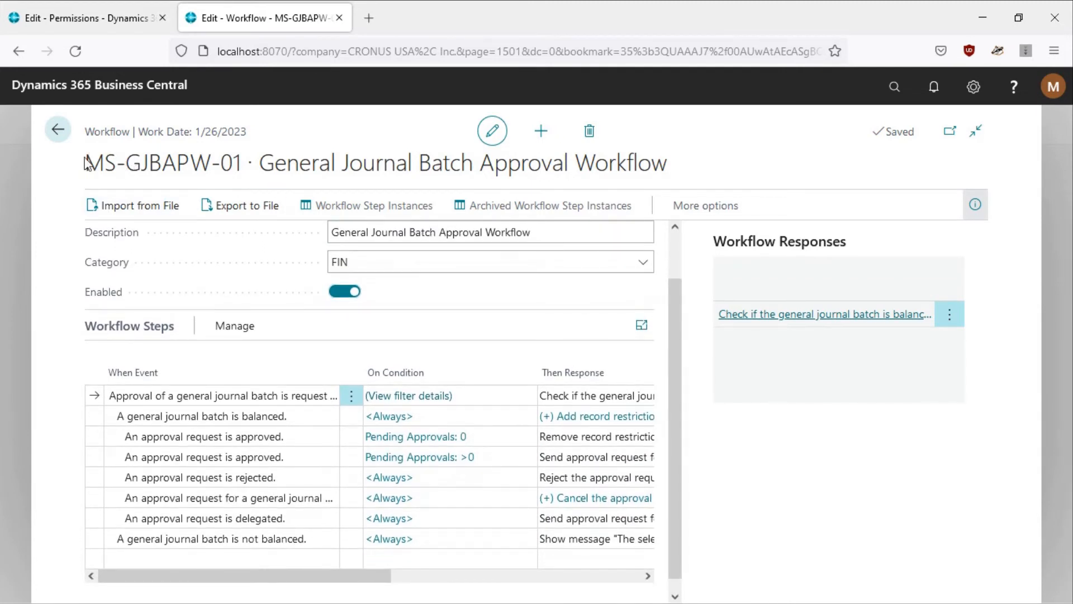
scroll(682, 252, up, 1)
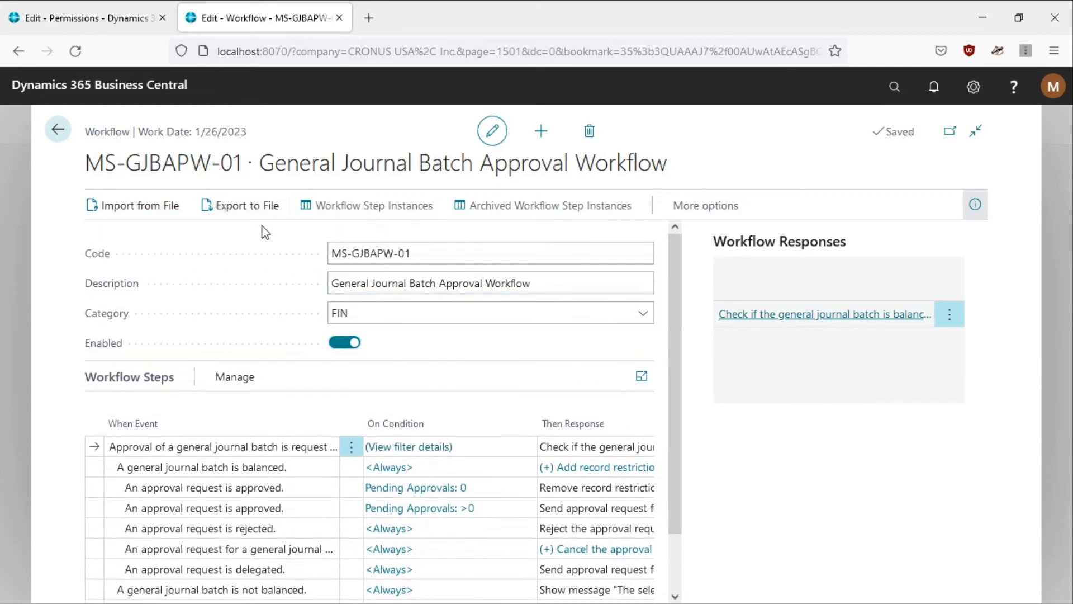
click(58, 130)
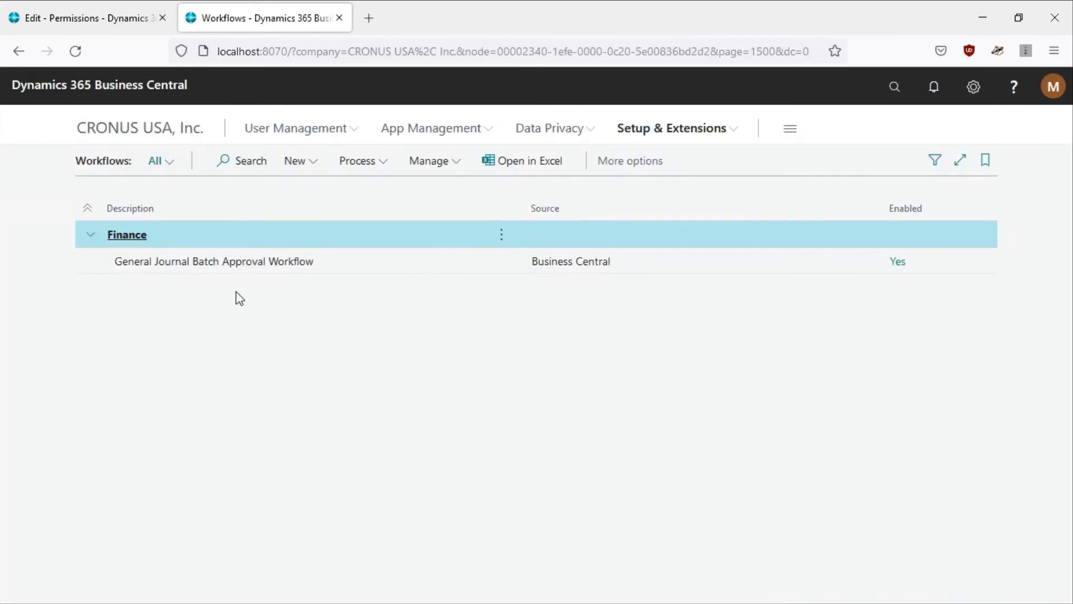
- Stop the permission recording for the TUTORIAL permission set and add the recorded permissions to it
click(92, 15)
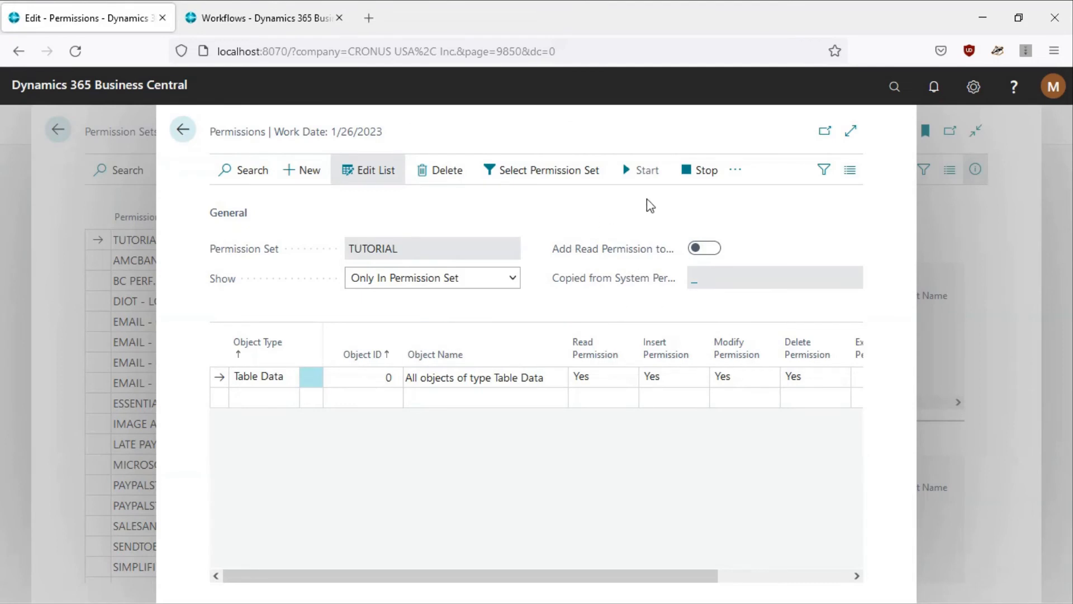
click(693, 183)
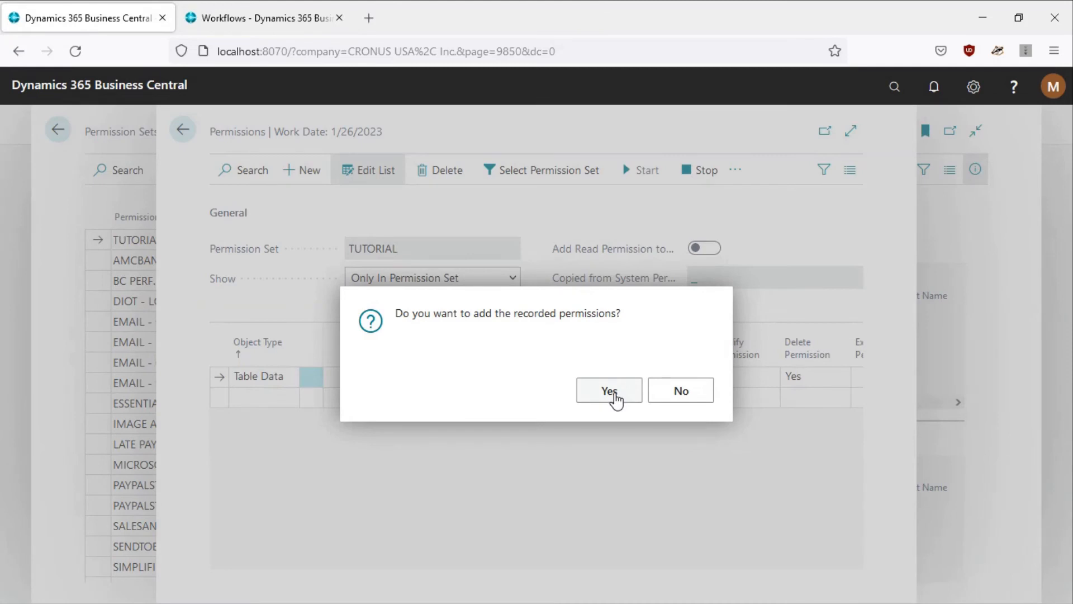
click(612, 392)
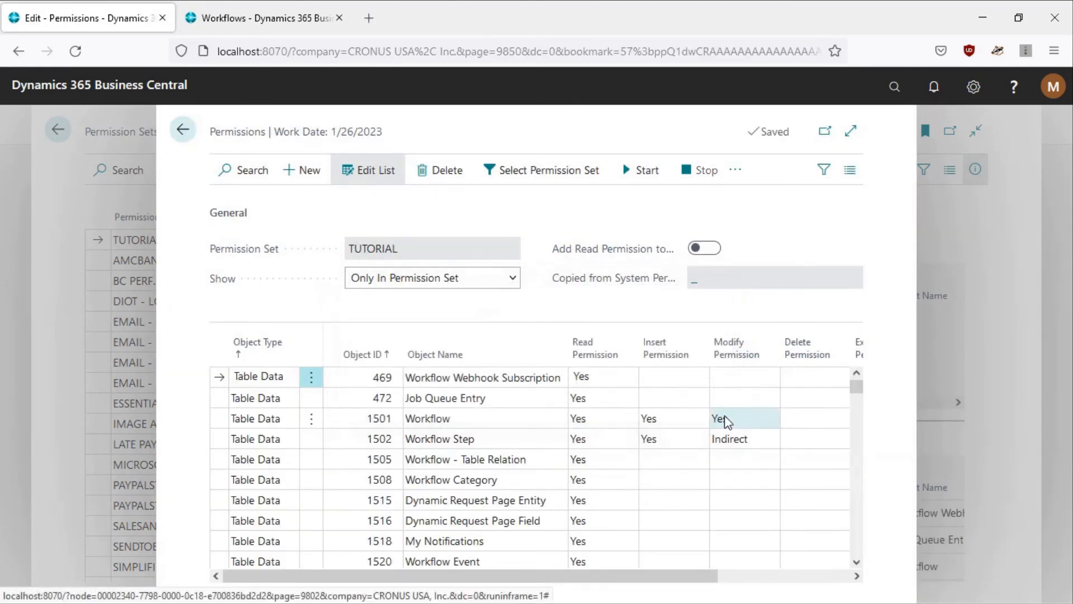
- Examine the recorded table data, table, report and codeunit permissions, including execute permissions and the Workflow and Workflow Step lines
click(856, 563)
click(856, 564)
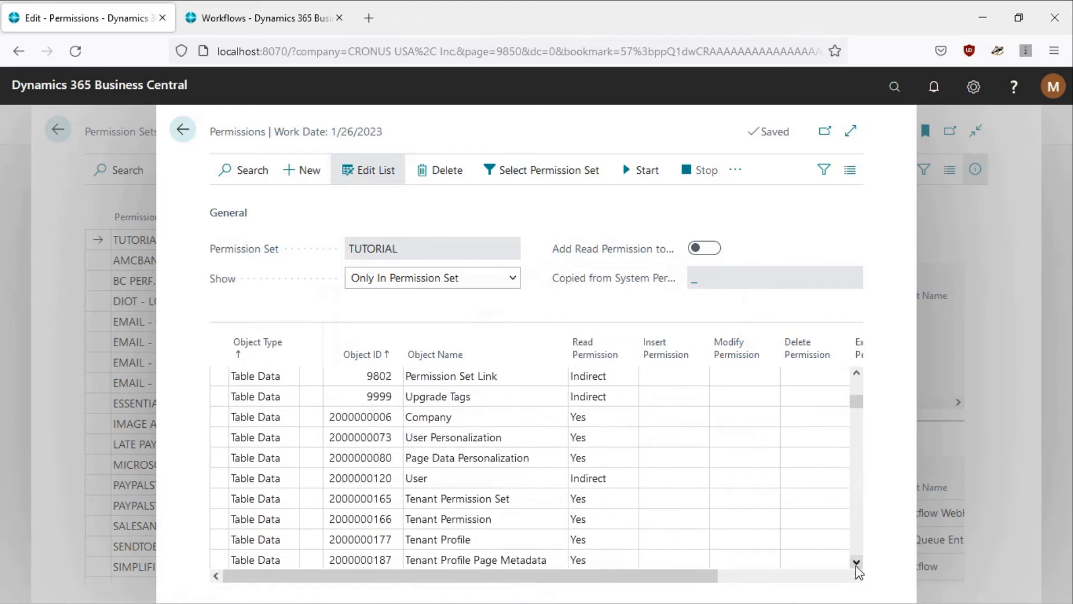
click(856, 563)
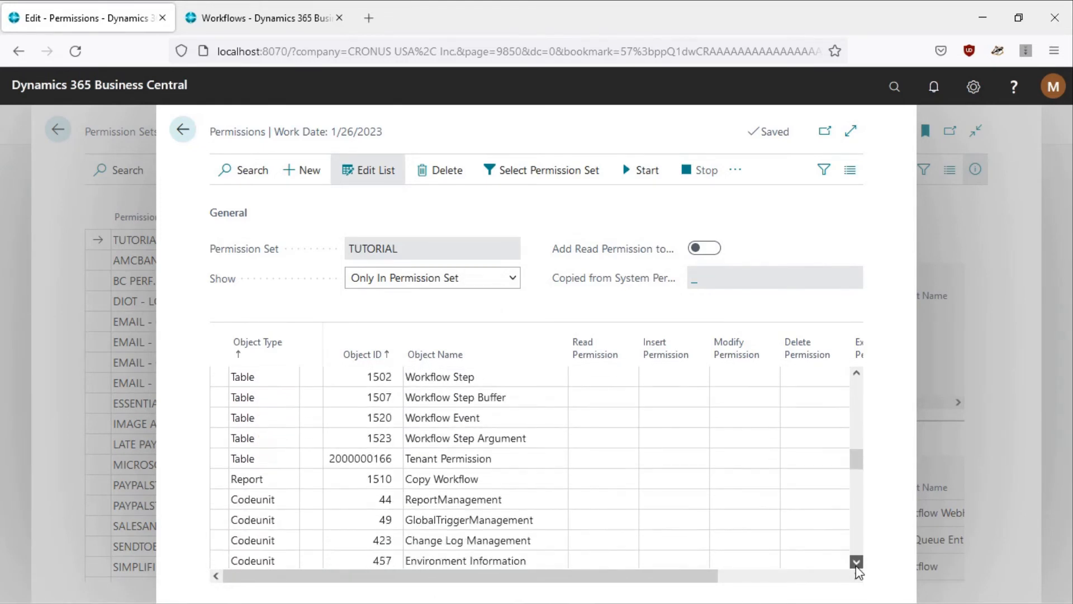
click(857, 564)
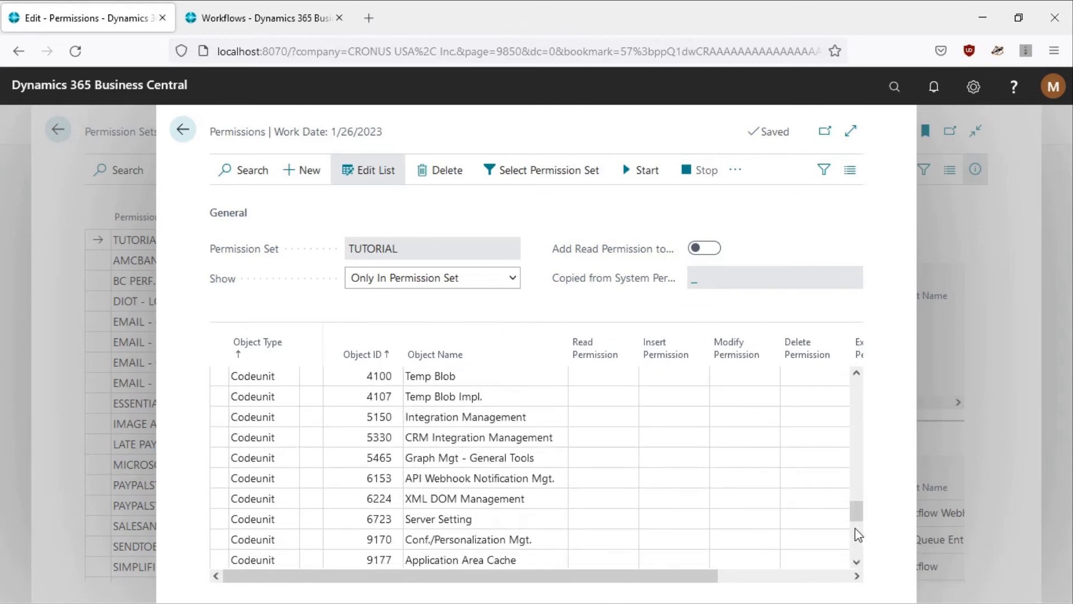
click(819, 577)
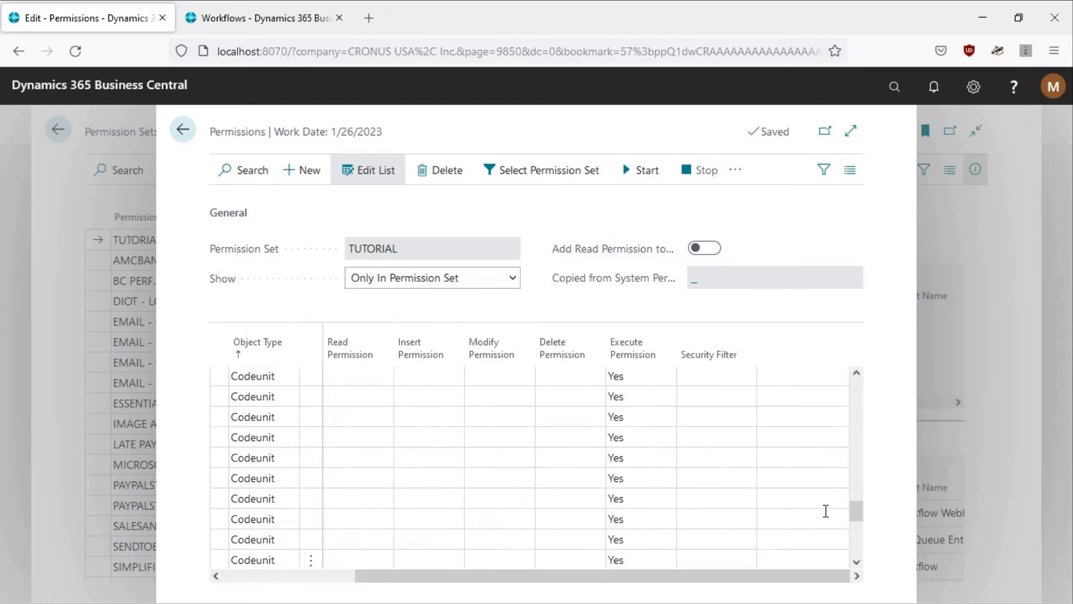
click(857, 403)
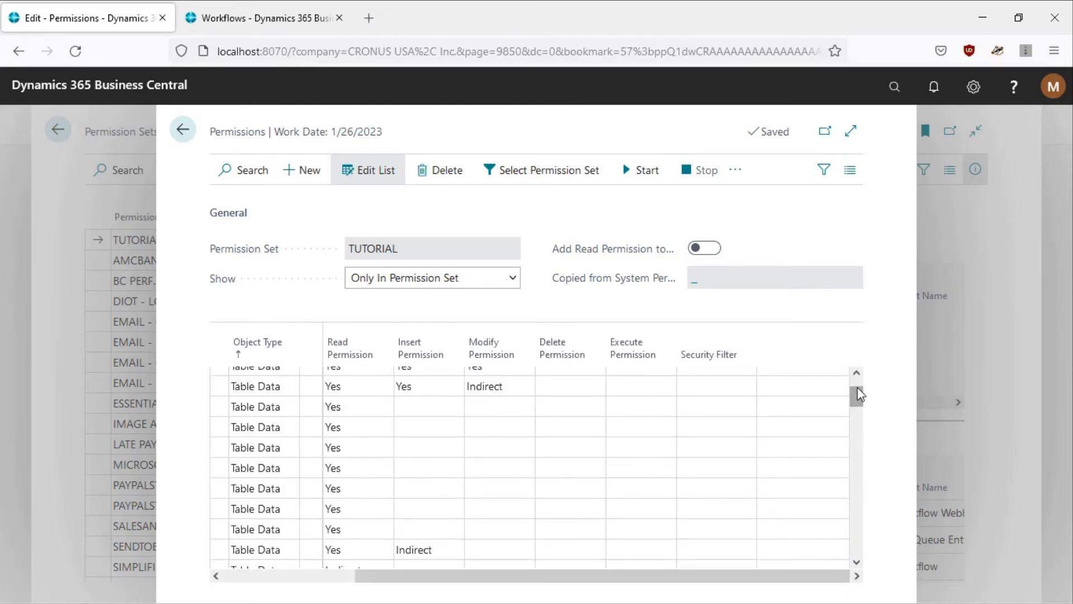
drag(859, 394, 857, 383)
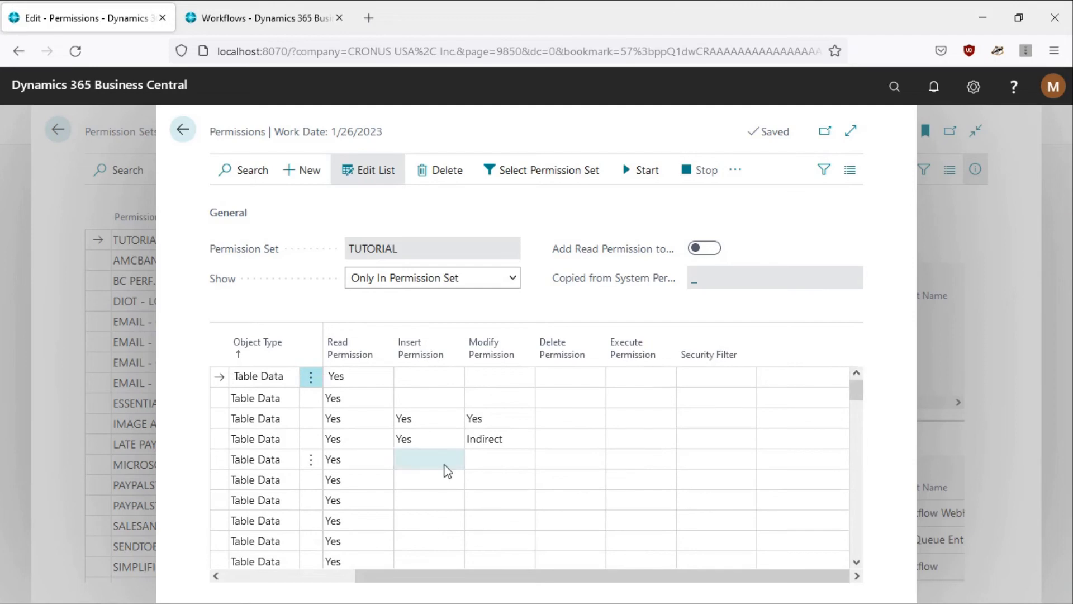
drag(532, 580, 419, 589)
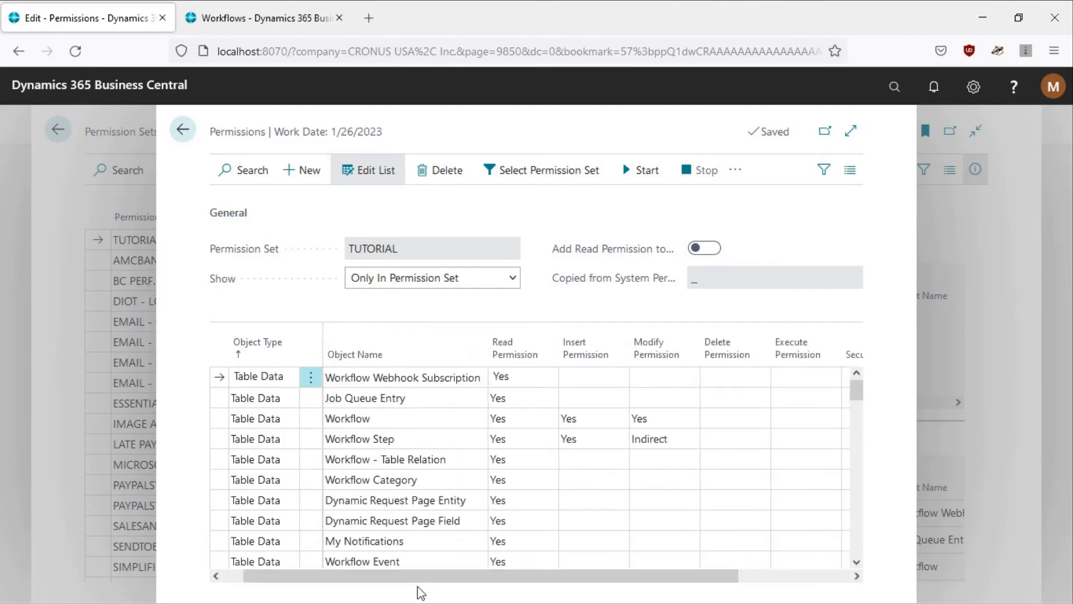
click(395, 416)
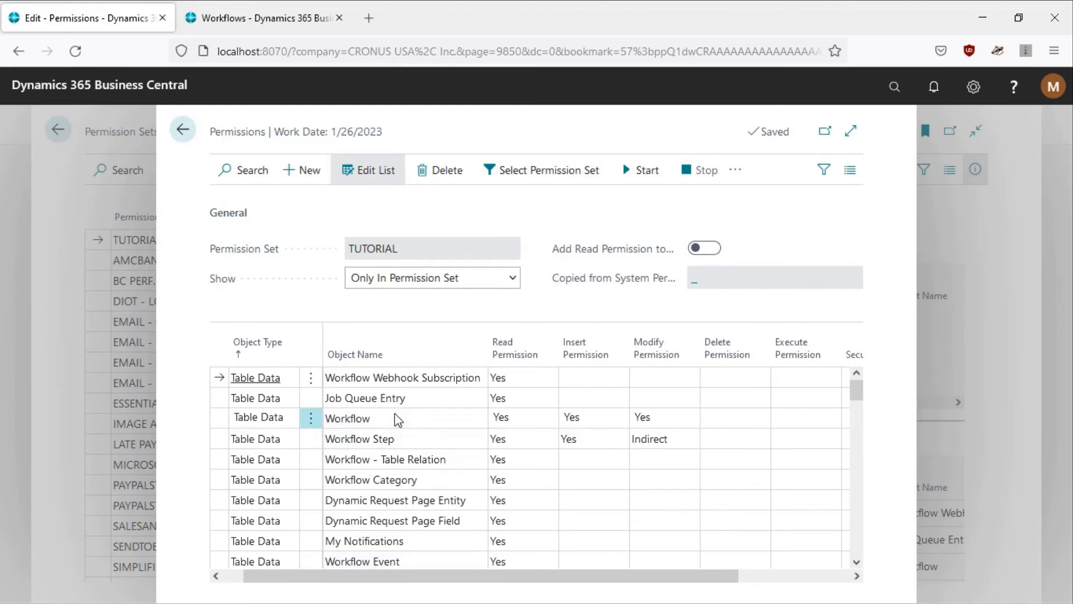
click(415, 443)
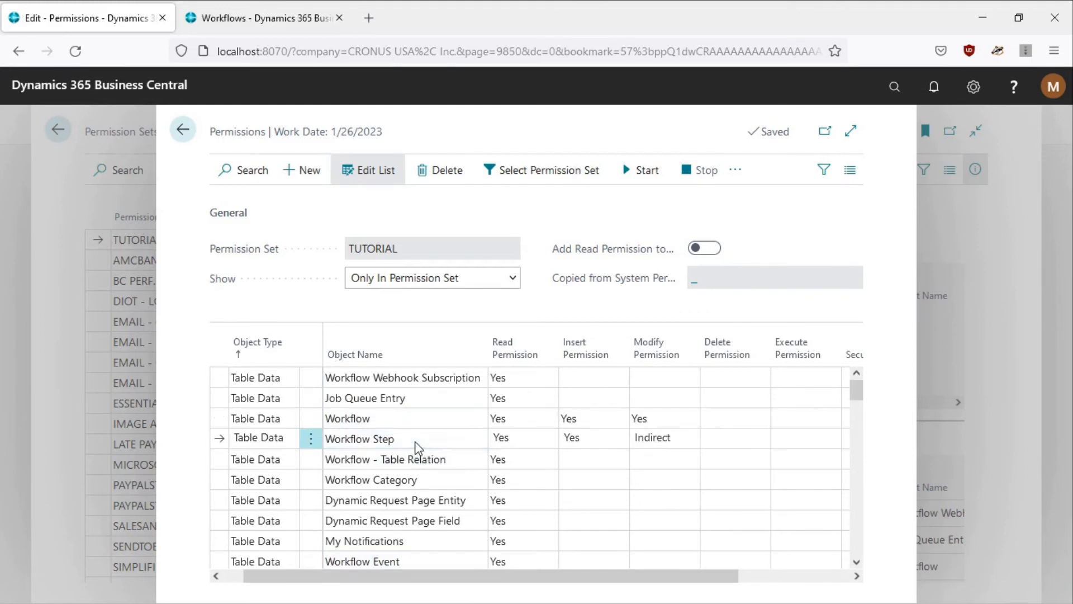